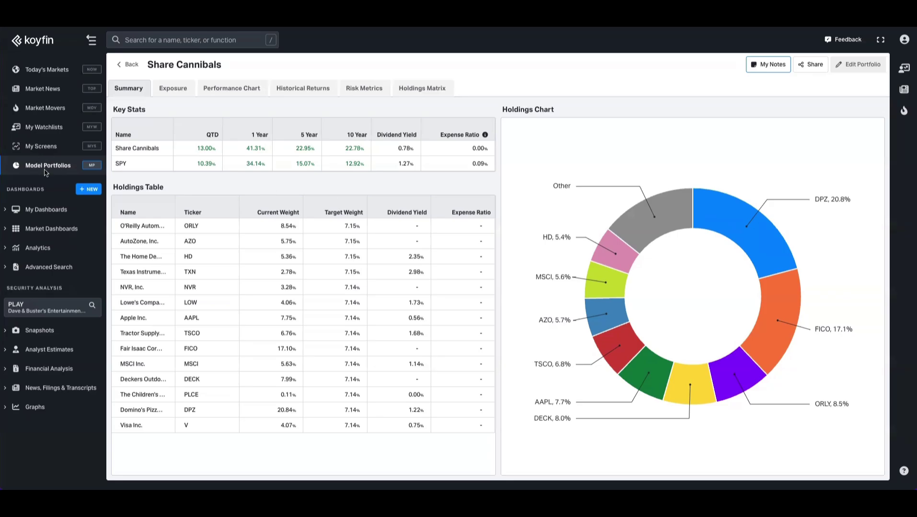
Open the 100% SPY model portfolio and view its equity sectors exposure broken down by sector
{"action": "left_click", "coordinate": [128, 64]}
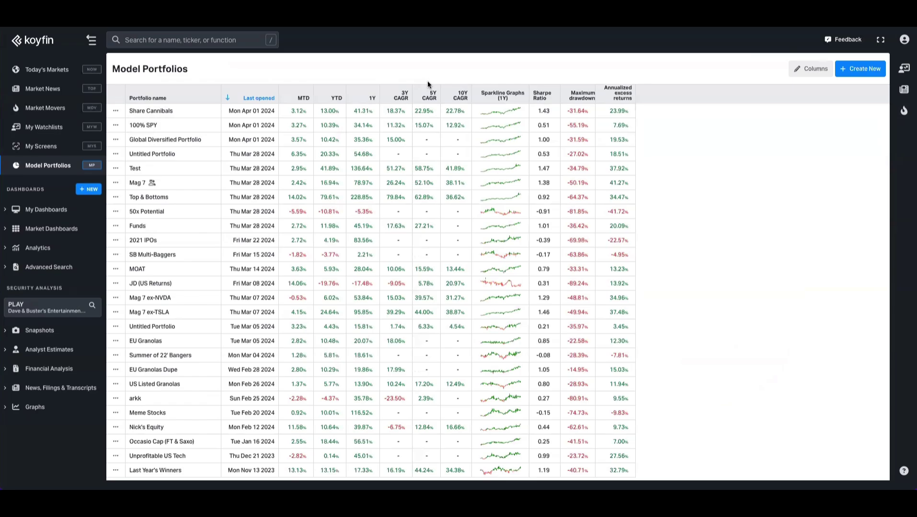
{"action": "left_click", "coordinate": [144, 126]}
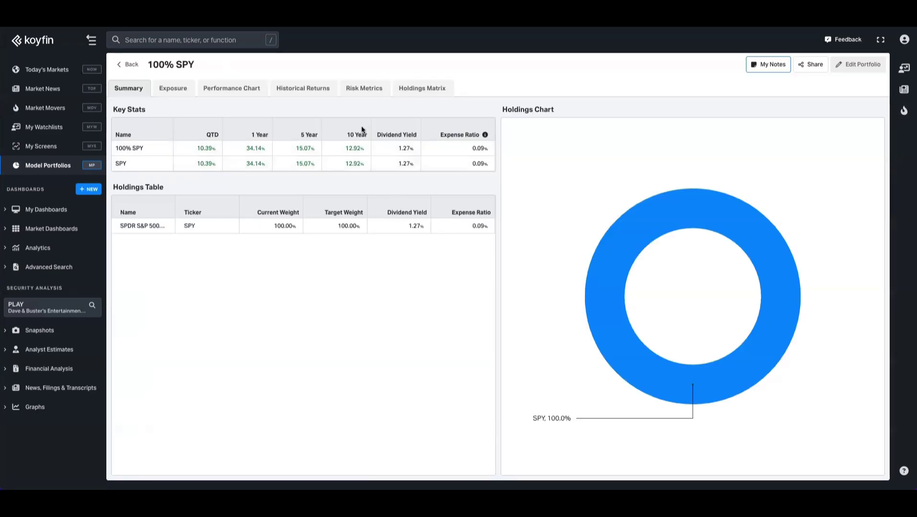
{"action": "left_click", "coordinate": [184, 91]}
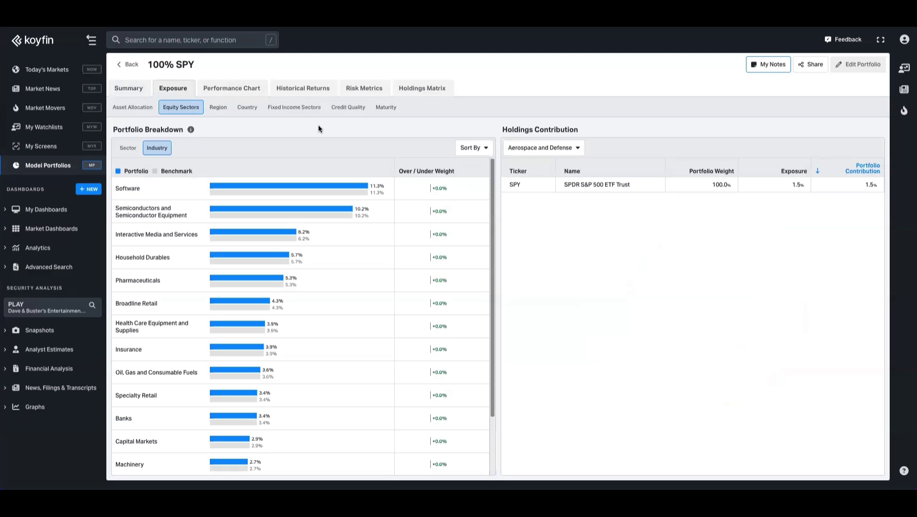
{"action": "left_click", "coordinate": [128, 148]}
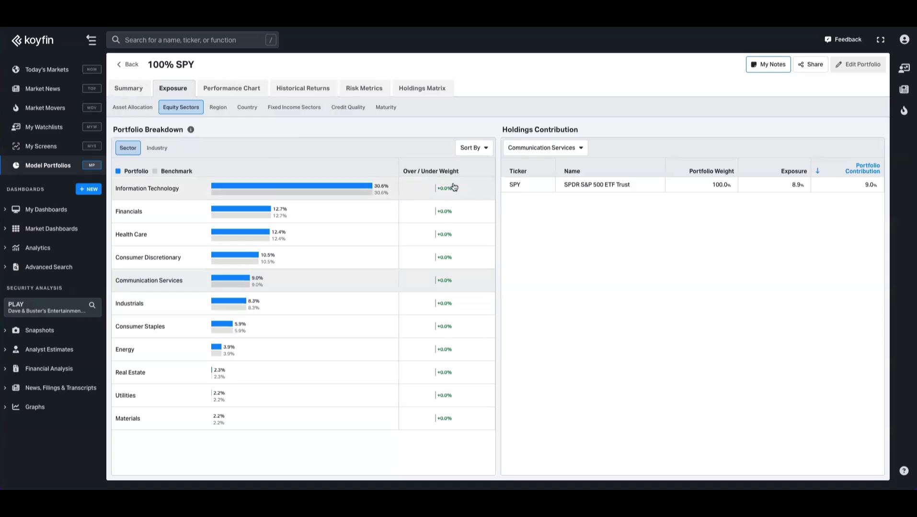
Examine the 100% SPY portfolio's Holdings Matrix for the underlying companies and their portfolio weights
{"action": "left_click", "coordinate": [442, 95]}
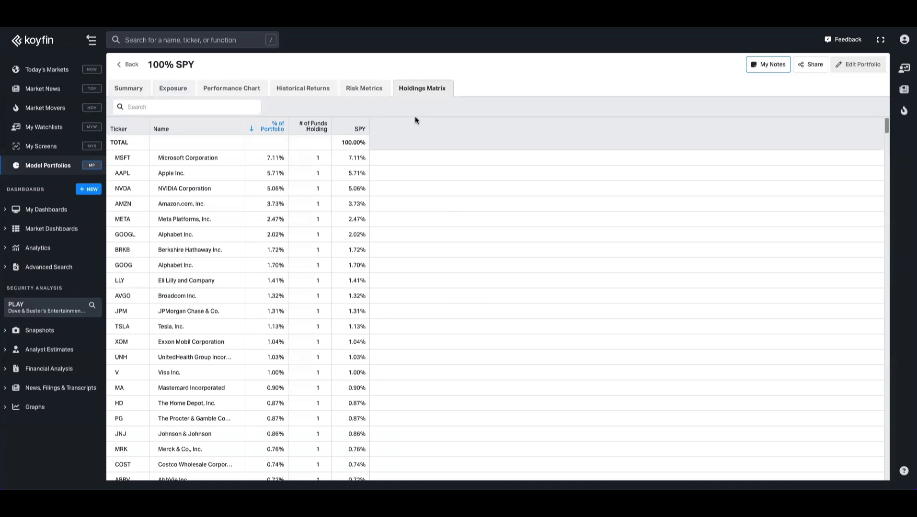
{"action": "scroll", "coordinate": [353, 225], "scroll_direction": "down", "scroll_amount": 3}
{"action": "scroll", "coordinate": [353, 226], "scroll_direction": "down", "scroll_amount": 4}
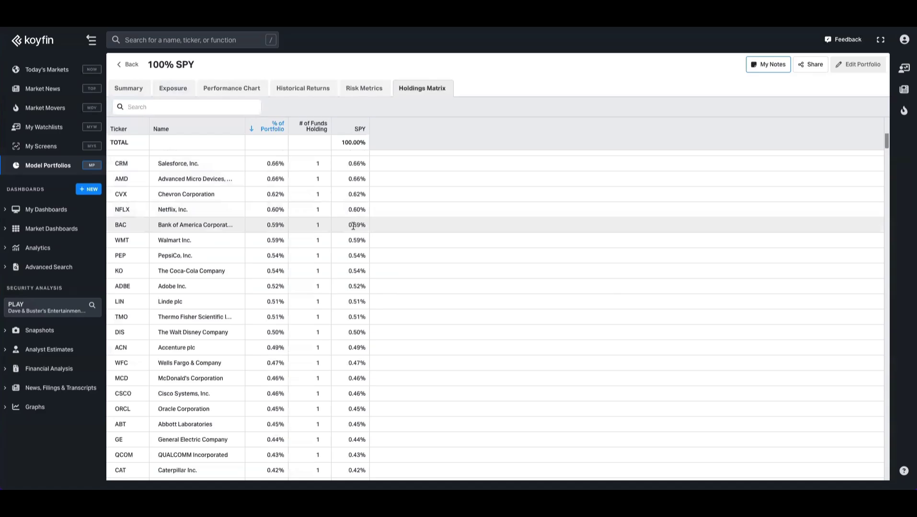
{"action": "scroll", "coordinate": [352, 230], "scroll_direction": "up", "scroll_amount": 8}
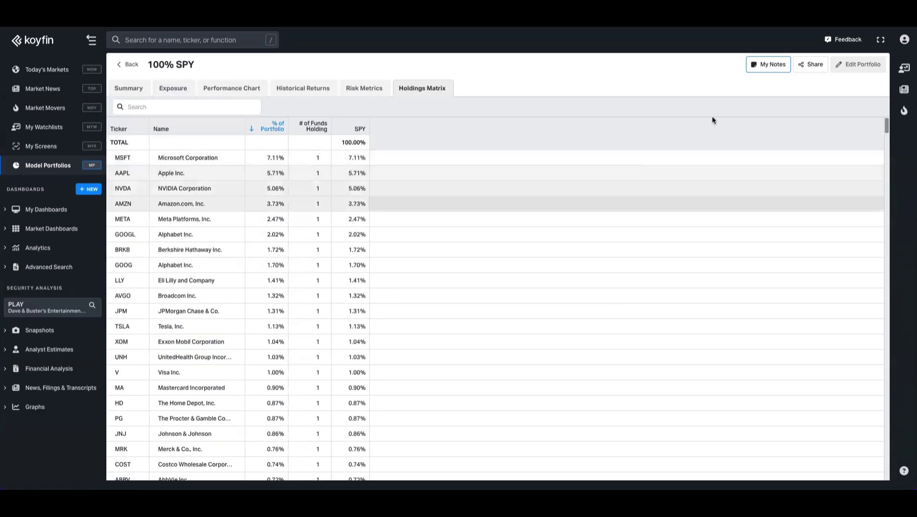
Add the NASDAQ-listed Invesco QQQ Trust to the portfolio with weights equalized at 50% each, and save the changes
{"action": "left_click", "coordinate": [846, 65]}
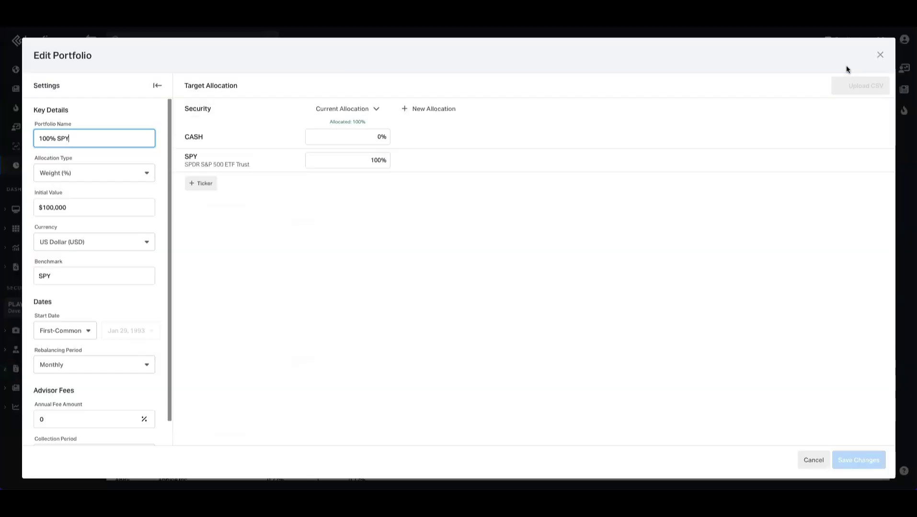
{"action": "left_click", "coordinate": [204, 186]}
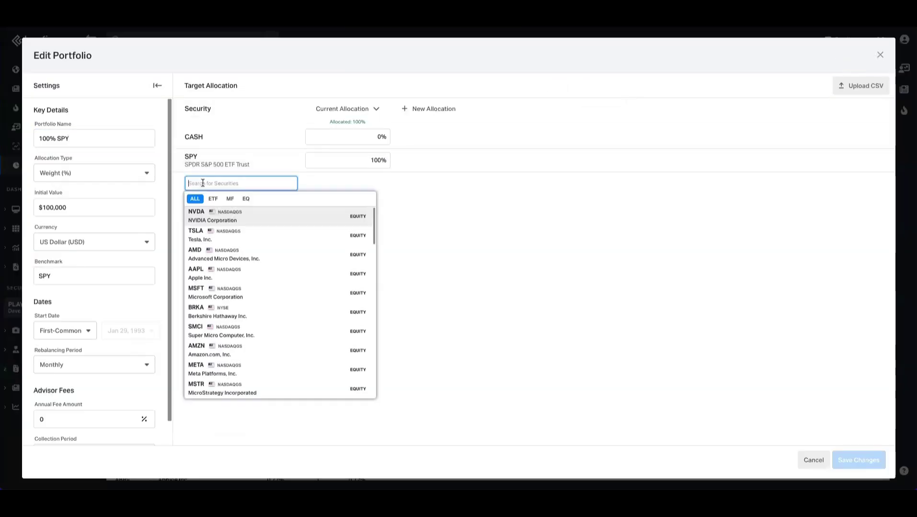
{"action": "type", "text": "qqq"}
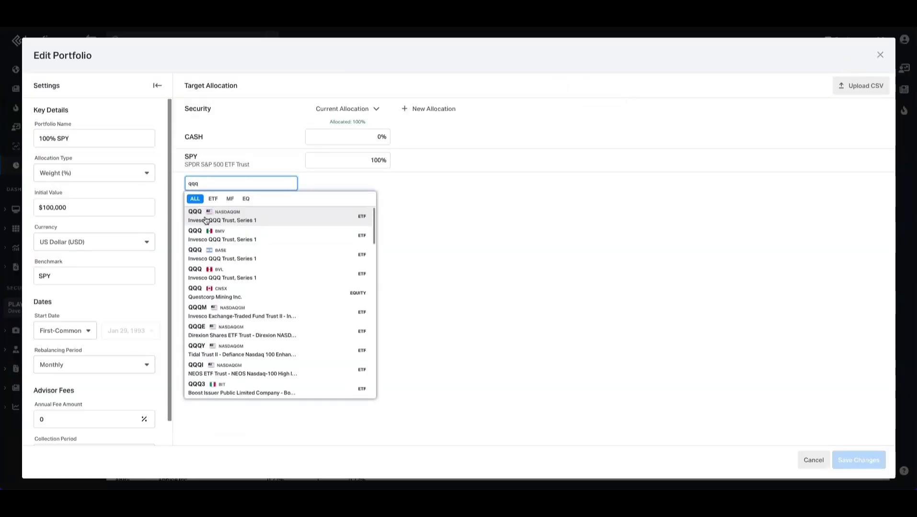
{"action": "left_click", "coordinate": [206, 216]}
{"action": "left_click", "coordinate": [375, 110]}
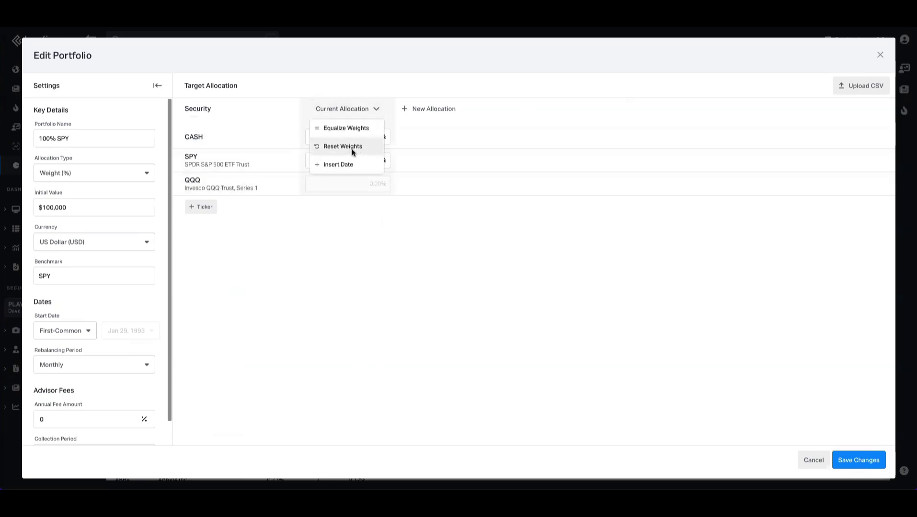
{"action": "left_click", "coordinate": [352, 128]}
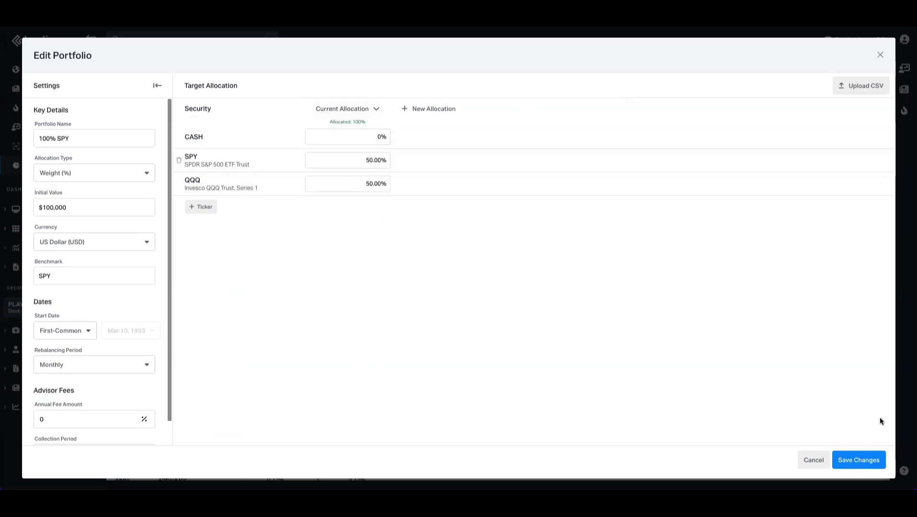
{"action": "left_click", "coordinate": [859, 459]}
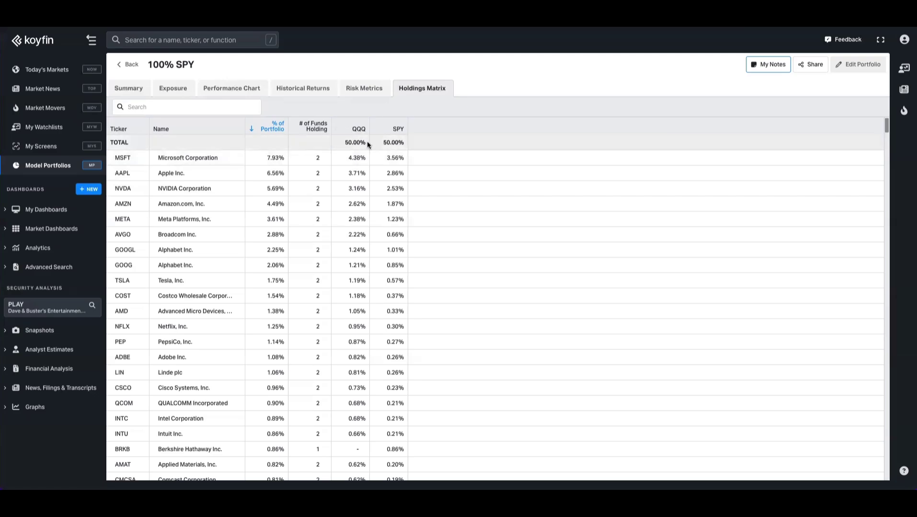
Review the overlap between QQQ and SPY in the Holdings Matrix and search its holdings for visa
{"action": "scroll", "coordinate": [344, 264], "scroll_direction": "down", "scroll_amount": 15}
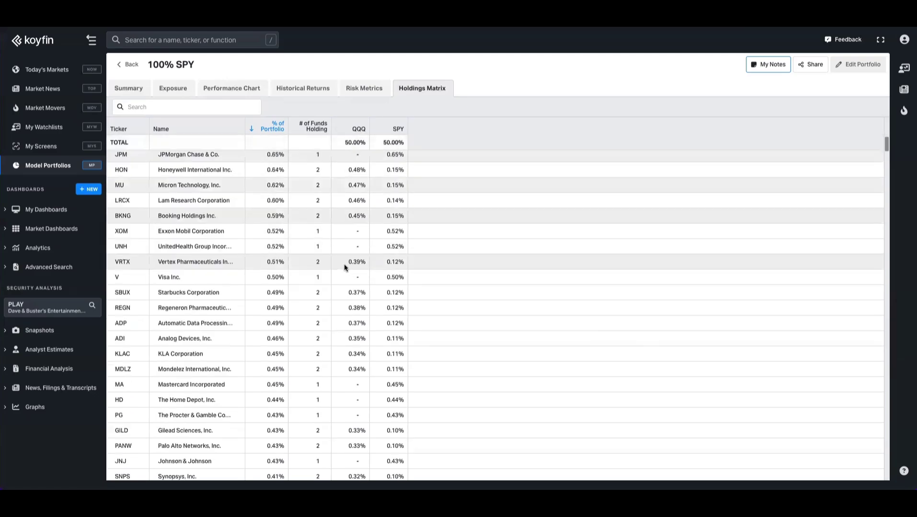
{"action": "scroll", "coordinate": [344, 263], "scroll_direction": "up", "scroll_amount": 15}
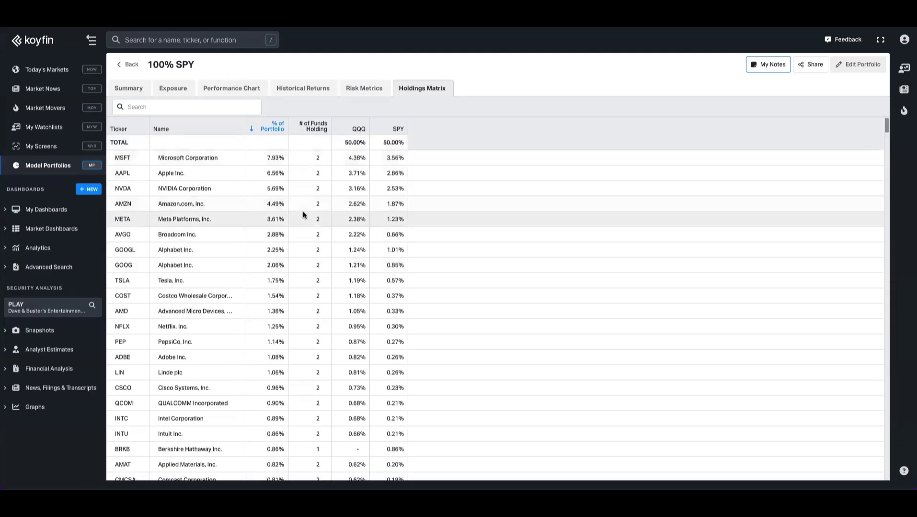
{"action": "left_click", "coordinate": [184, 106]}
{"action": "type", "text": "visa"}
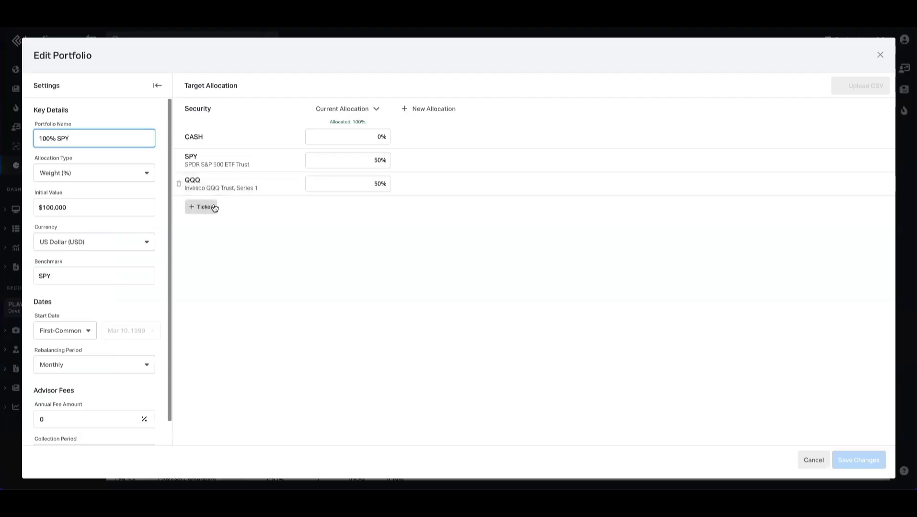
Add Microsoft Corporation (MSFT) as a directly held security in the portfolio's target allocation
{"action": "left_click", "coordinate": [214, 207]}
{"action": "type", "text": "msft"}
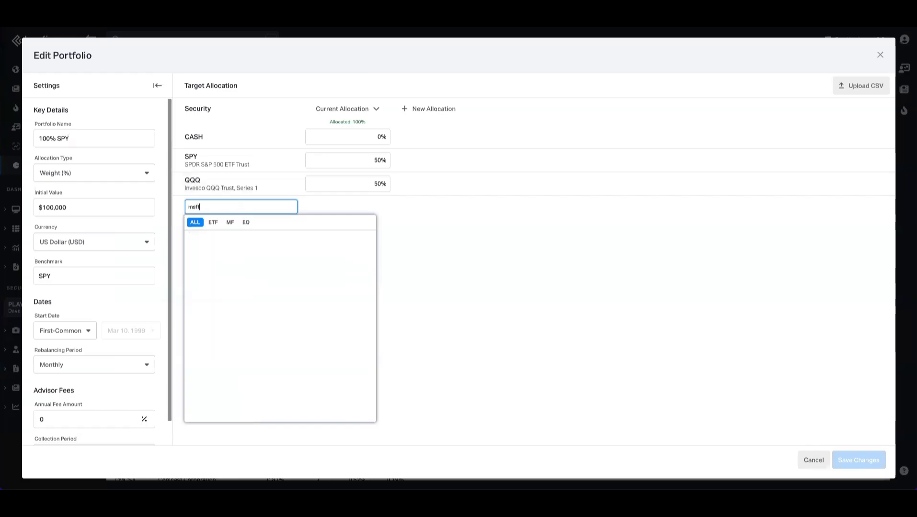
{"action": "left_click", "coordinate": [214, 241]}
Set the target weights to 40% SPY, 40% QQQ and 20% MSFT, and save the portfolio changes
{"action": "left_click_drag", "start_coordinate": [364, 160], "coordinate": [392, 160]}
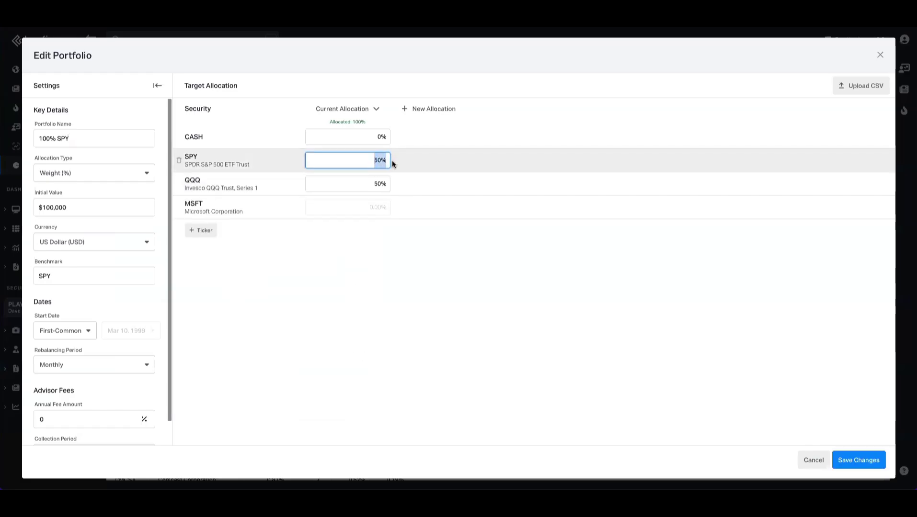
{"action": "type", "text": "40"}
{"action": "left_click", "coordinate": [370, 182]}
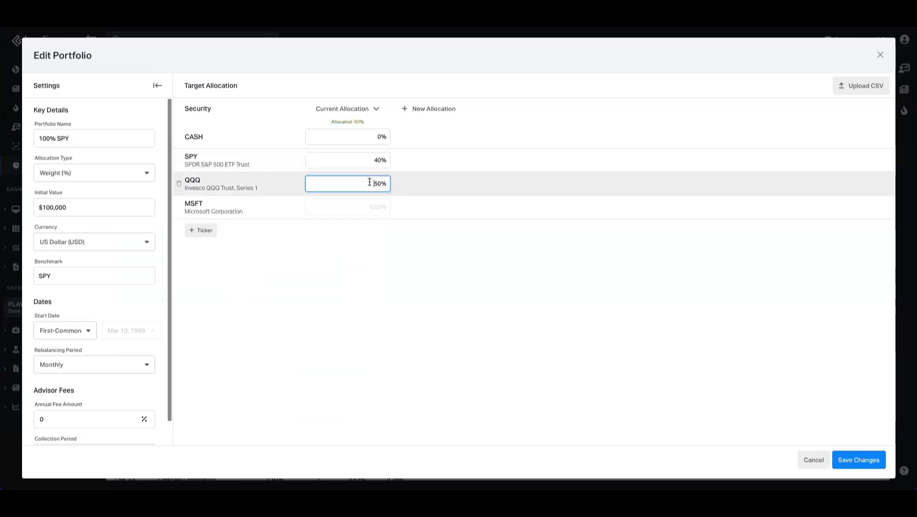
{"action": "type", "text": "40"}
{"action": "left_click", "coordinate": [374, 206]}
{"action": "type", "text": "20"}
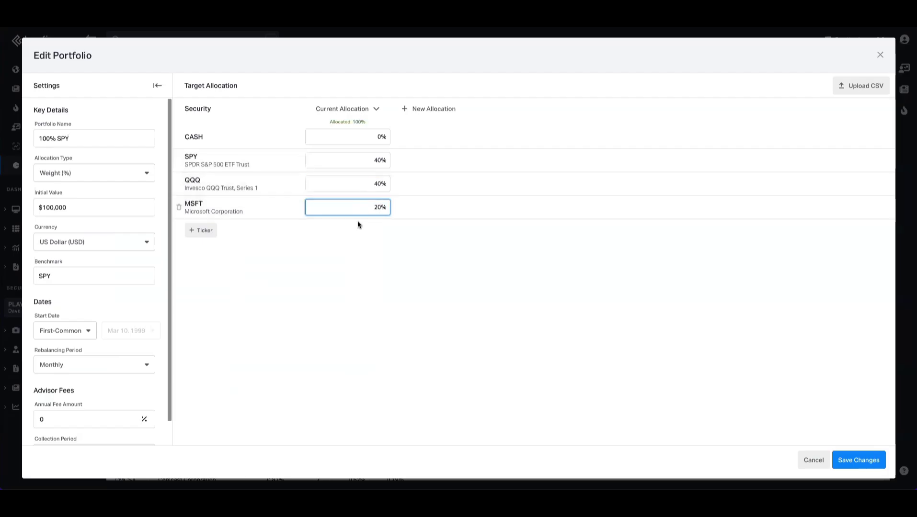
{"action": "left_click", "coordinate": [858, 460]}
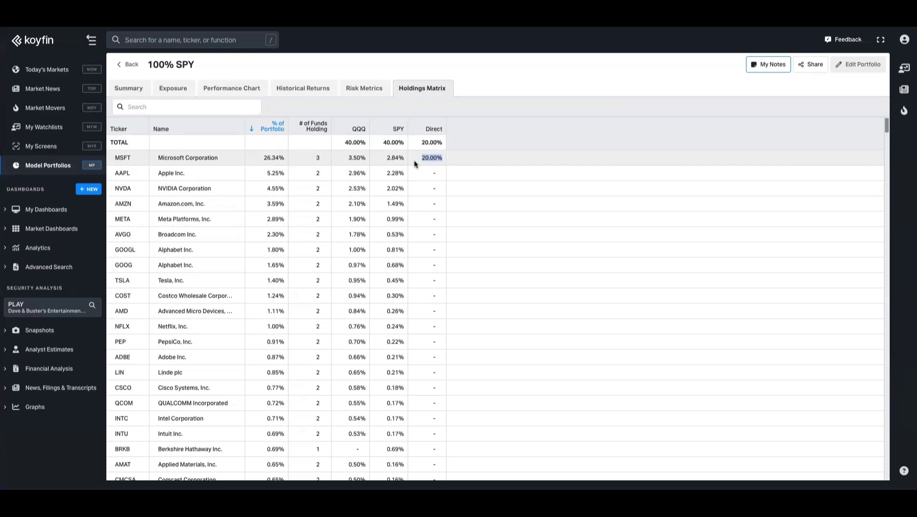
{"action": "left_click_drag", "start_coordinate": [343, 157], "coordinate": [405, 145]}
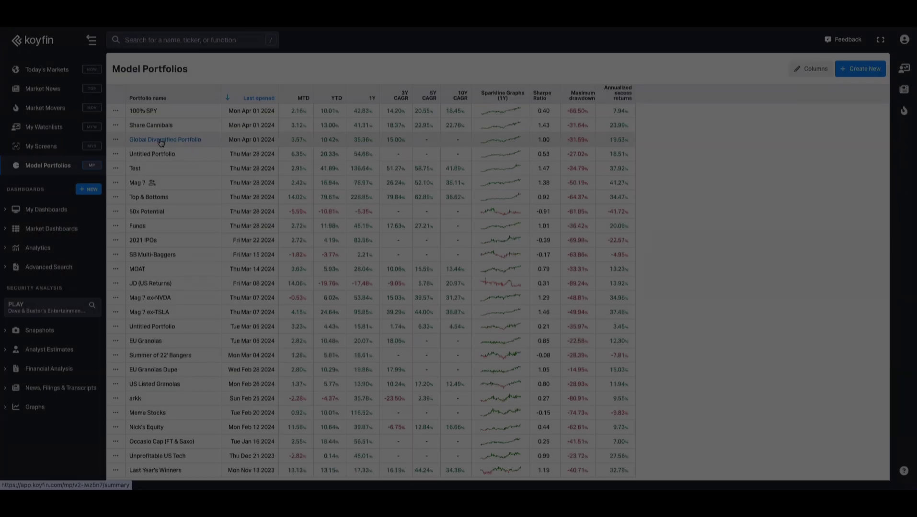
Open the Global Diversified Portfolio and review the full list of securities in its Holdings Table
{"action": "left_click", "coordinate": [160, 139]}
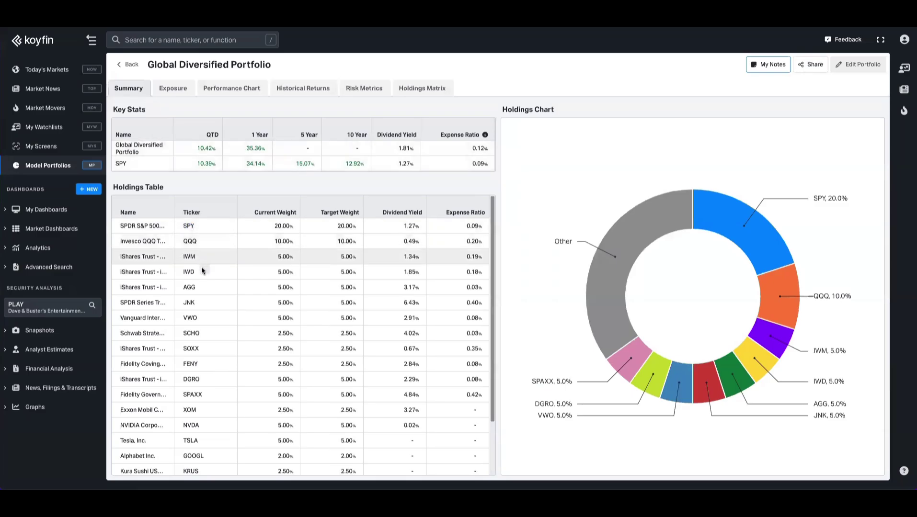
{"action": "scroll", "coordinate": [212, 283], "scroll_direction": "down", "scroll_amount": 3}
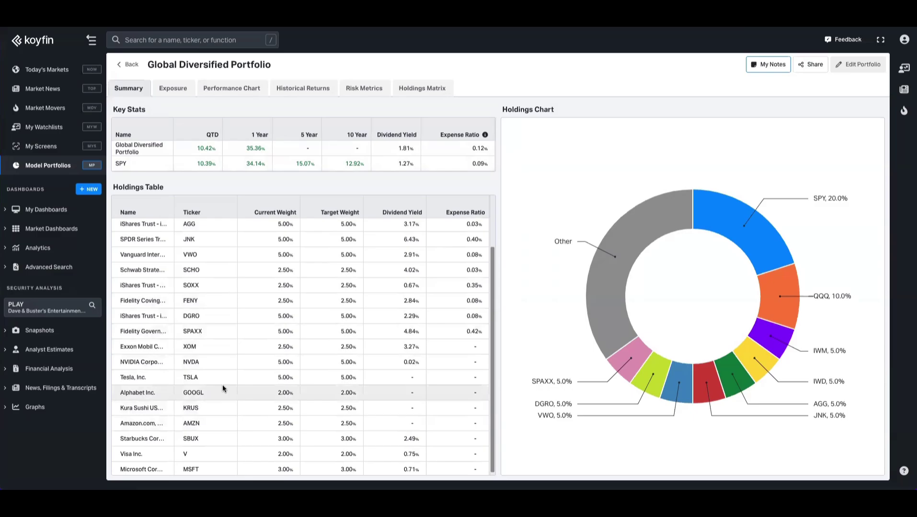
{"action": "scroll", "coordinate": [222, 385], "scroll_direction": "up", "scroll_amount": 3}
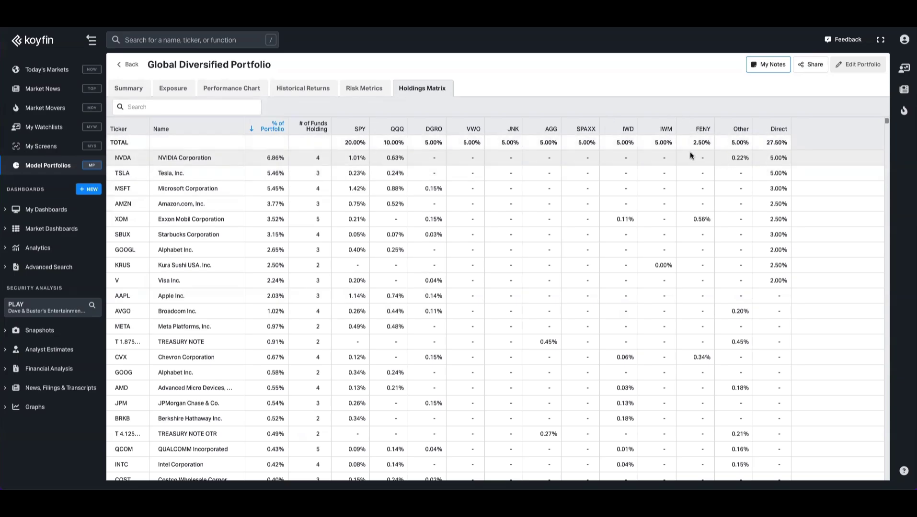
Sort the Global Diversified Portfolio's Holdings Matrix by JNK weight, largest first, and examine that fund's bond holdings
{"action": "left_click", "coordinate": [491, 131]}
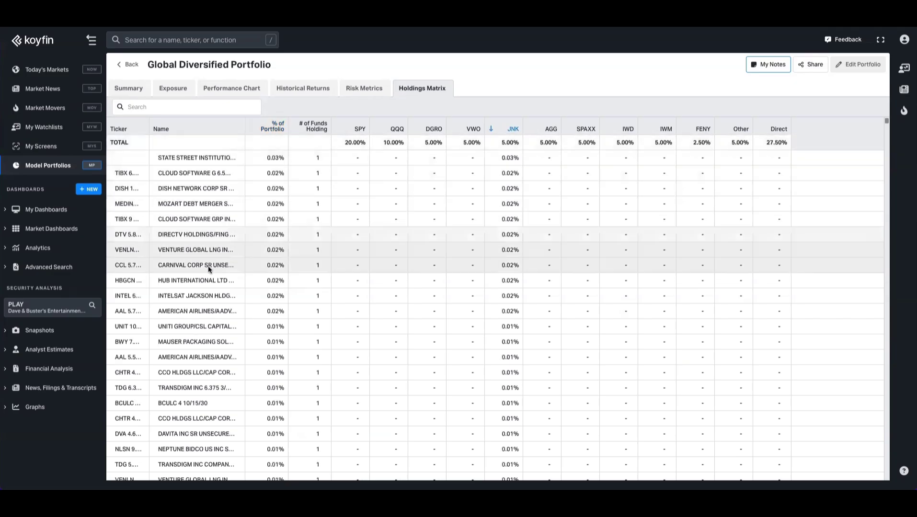
{"action": "scroll", "coordinate": [208, 297], "scroll_direction": "down", "scroll_amount": 4}
{"action": "scroll", "coordinate": [208, 296], "scroll_direction": "up", "scroll_amount": 4}
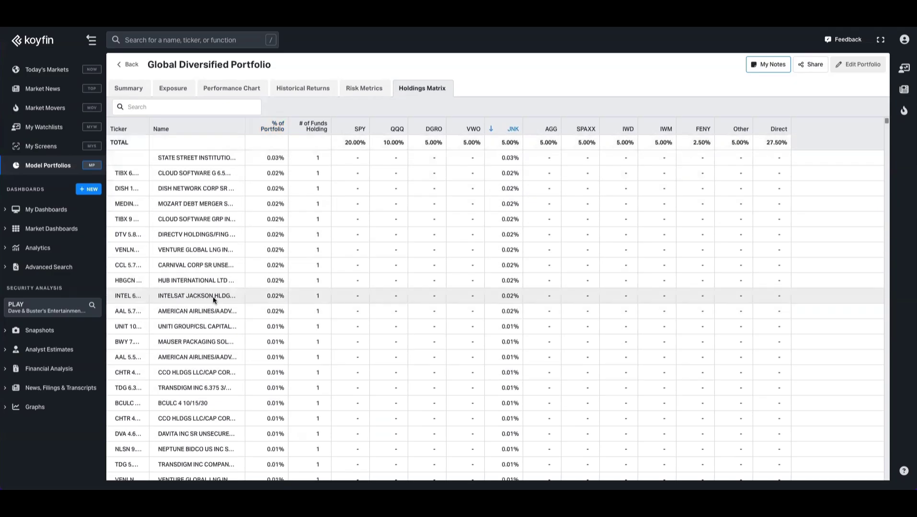
{"action": "scroll", "coordinate": [412, 236], "scroll_direction": "down", "scroll_amount": 7}
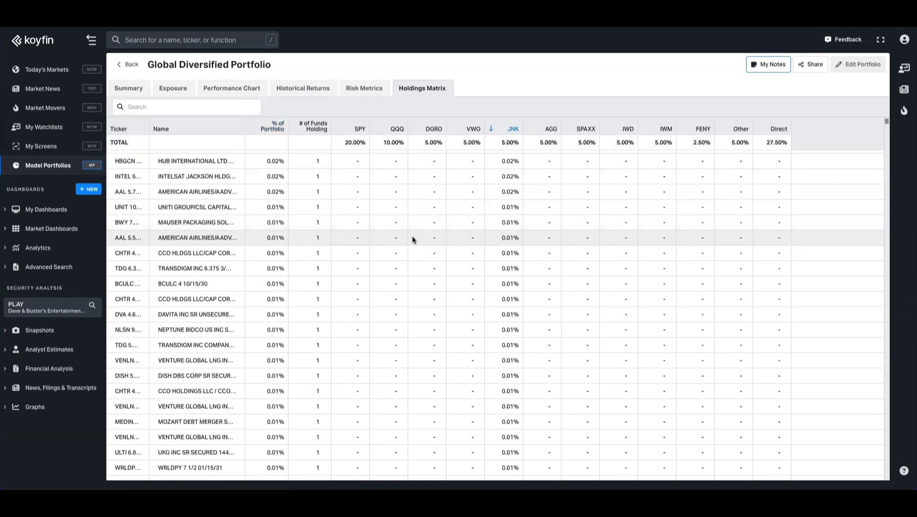
{"action": "scroll", "coordinate": [412, 236], "scroll_direction": "down", "scroll_amount": 7}
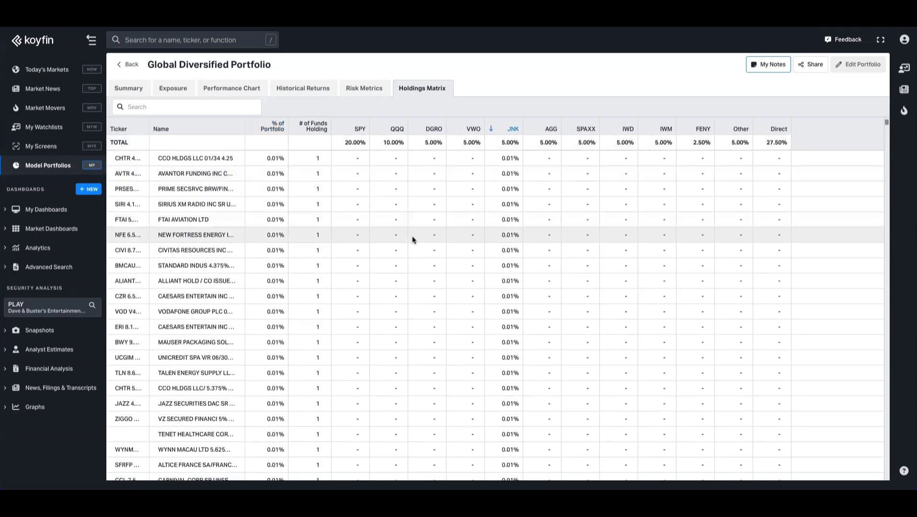
Sort the Holdings Matrix by % of Portfolio, largest first, and look through the combined holdings
{"action": "left_click", "coordinate": [271, 126]}
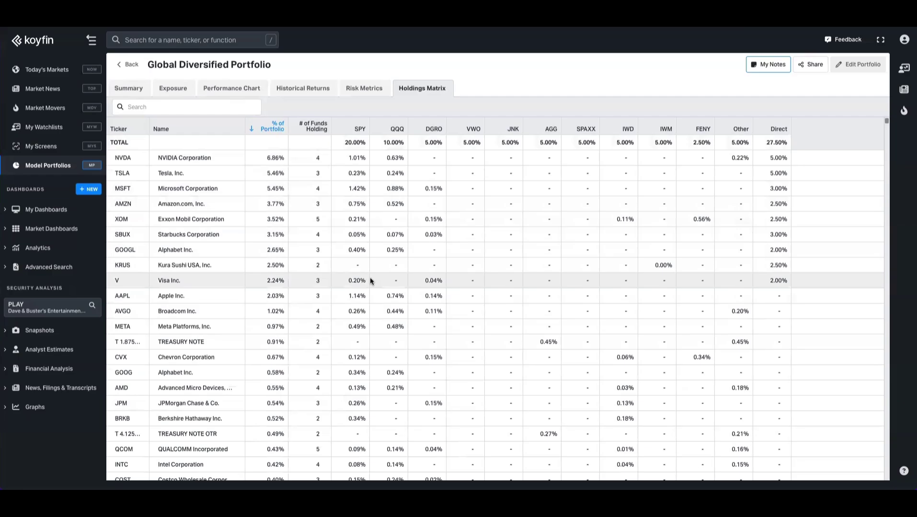
{"action": "scroll", "coordinate": [370, 279], "scroll_direction": "down", "scroll_amount": 10}
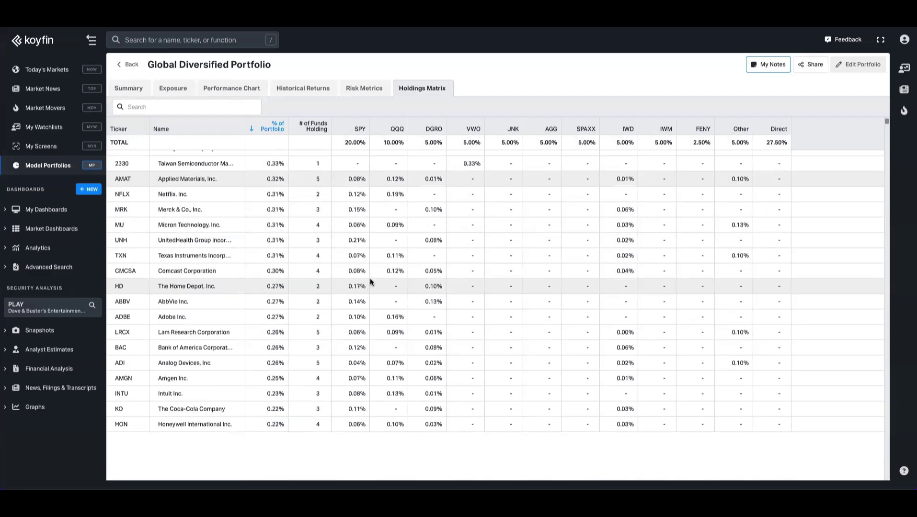
{"action": "scroll", "coordinate": [384, 282], "scroll_direction": "up", "scroll_amount": 10}
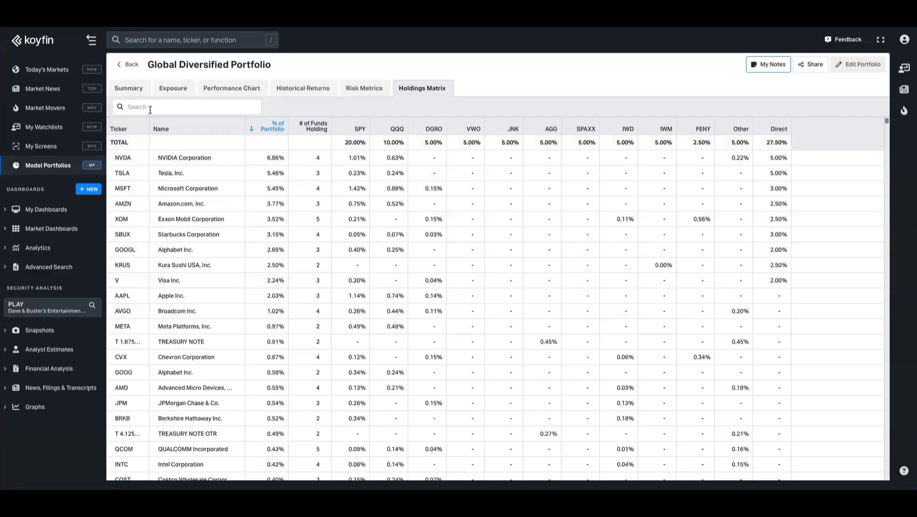
Search the Holdings Matrix for abt to view its exposure across the funds, and clear the search
{"action": "left_click", "coordinate": [213, 108]}
{"action": "type", "text": "abt"}
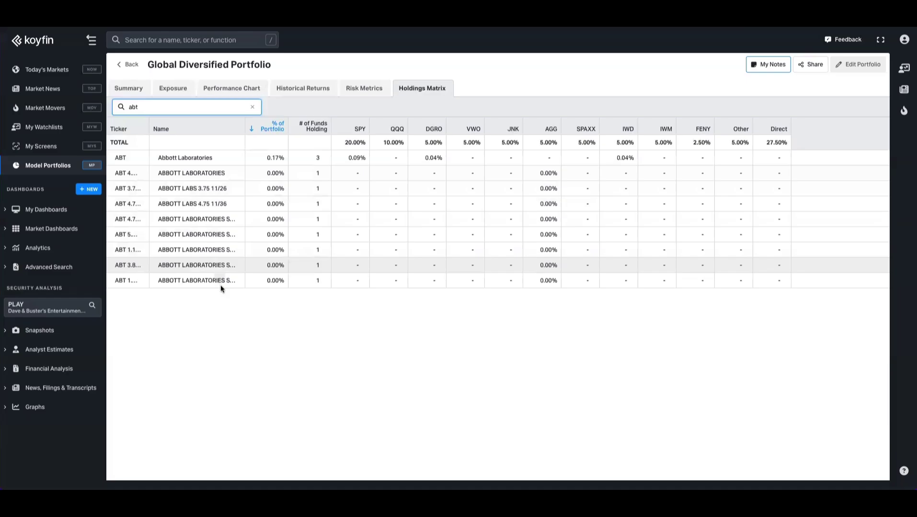
{"action": "key", "text": "Escape"}
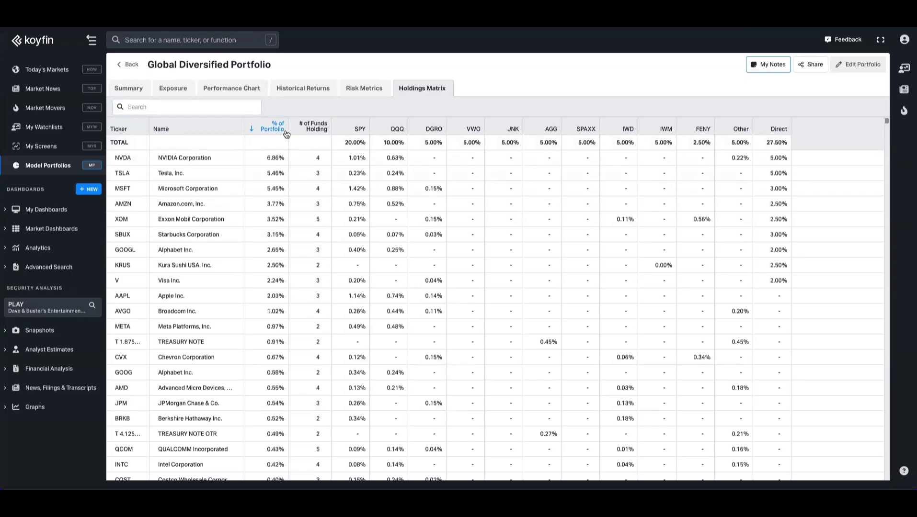